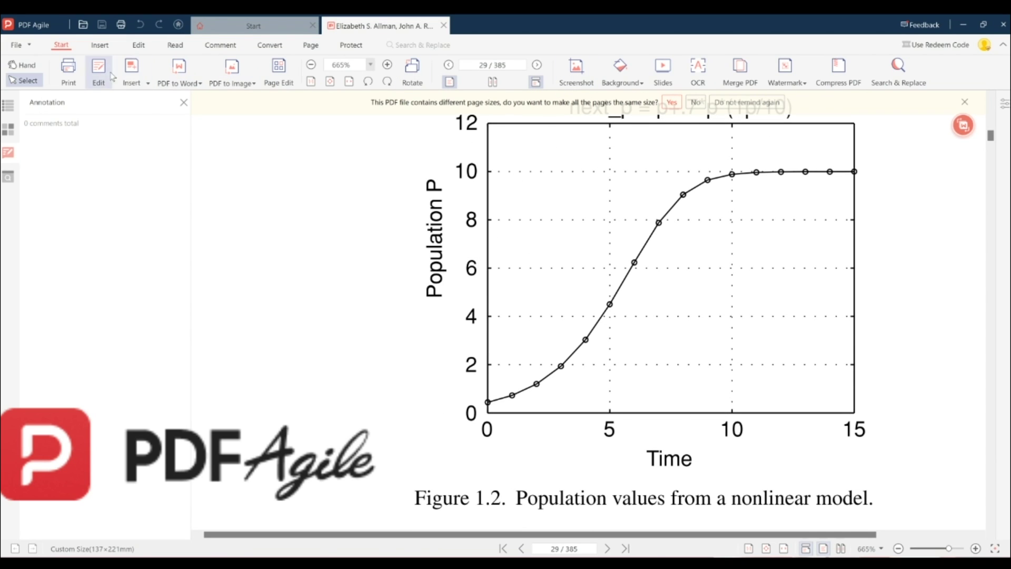
# Browse the PDF to Word and PDF to Image conversion dropdowns on the Start tab
pyautogui.click(188, 83)
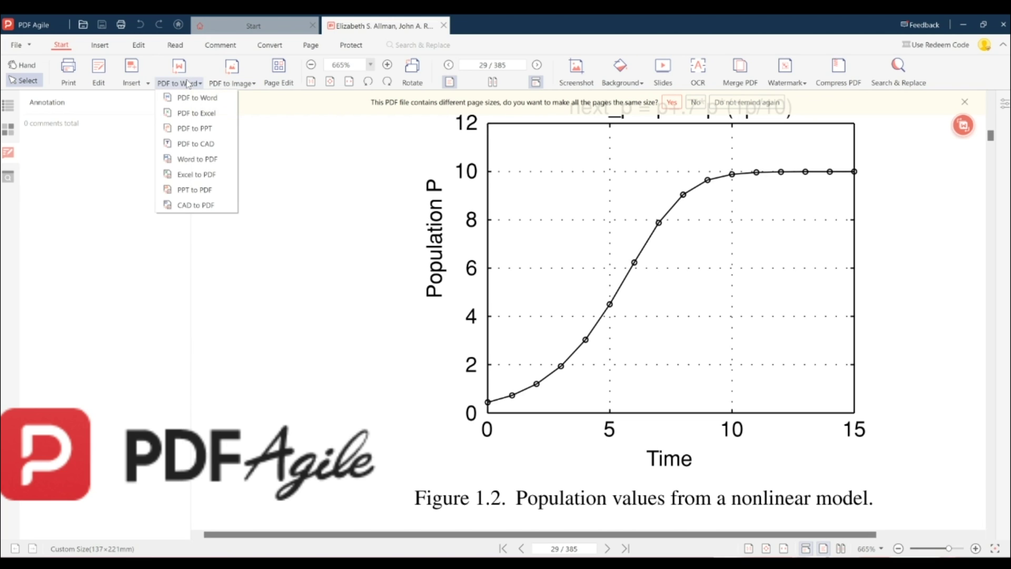
pyautogui.click(235, 83)
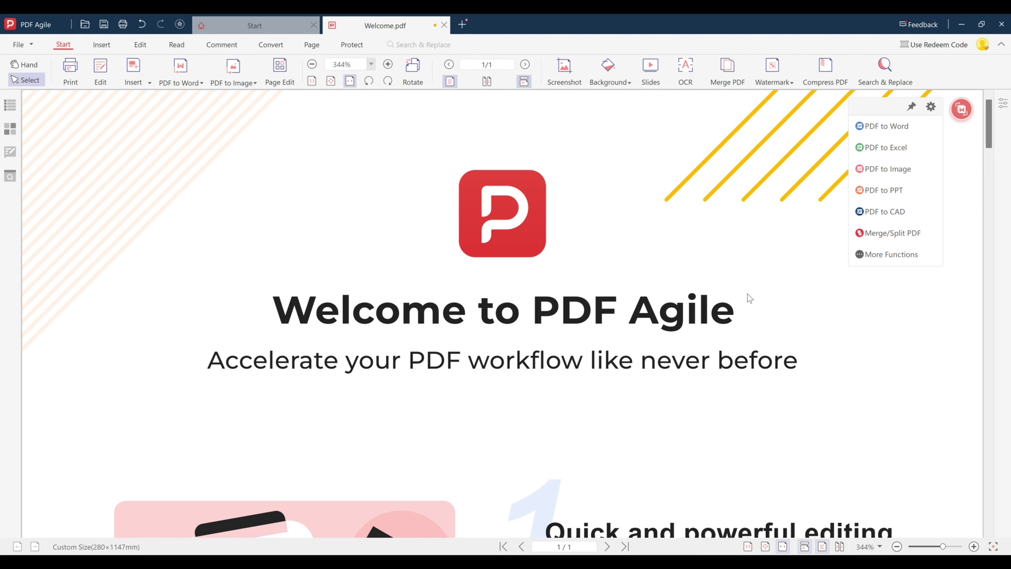
# Open More Functions and scroll through Welcome.pdf
pyautogui.click(895, 254)
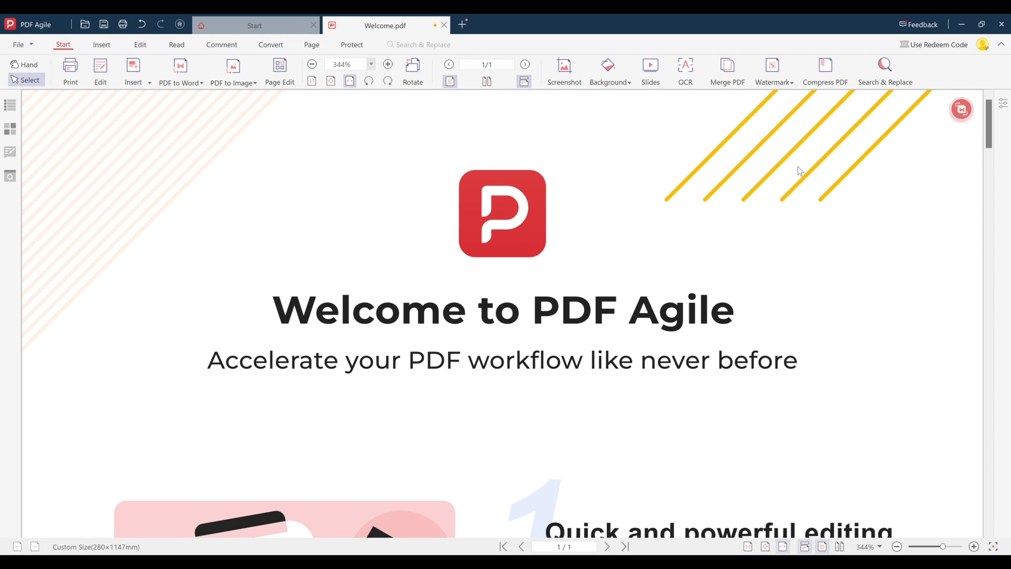
pyautogui.scroll(-2, 657, 302)
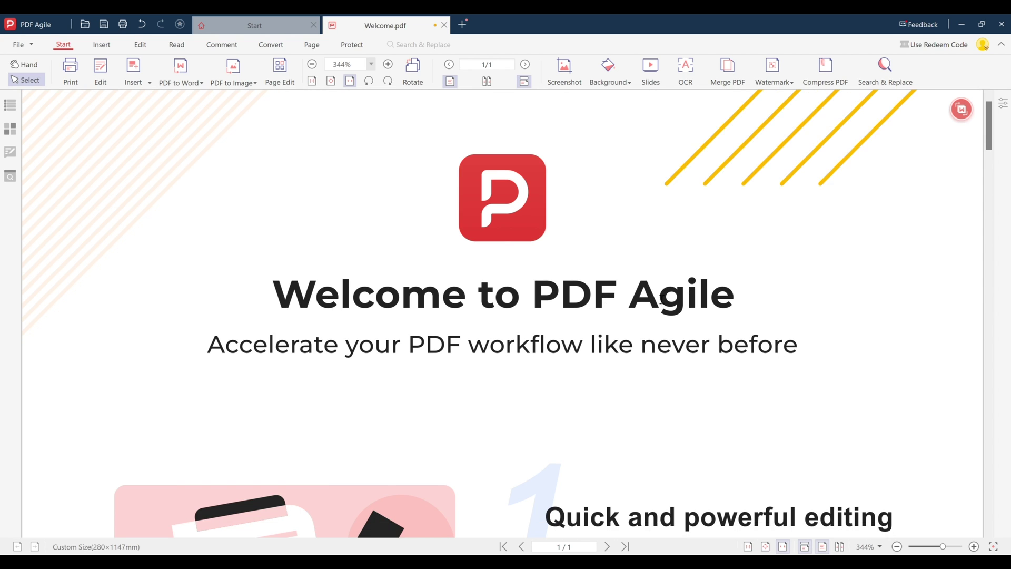
pyautogui.moveTo(962, 117)
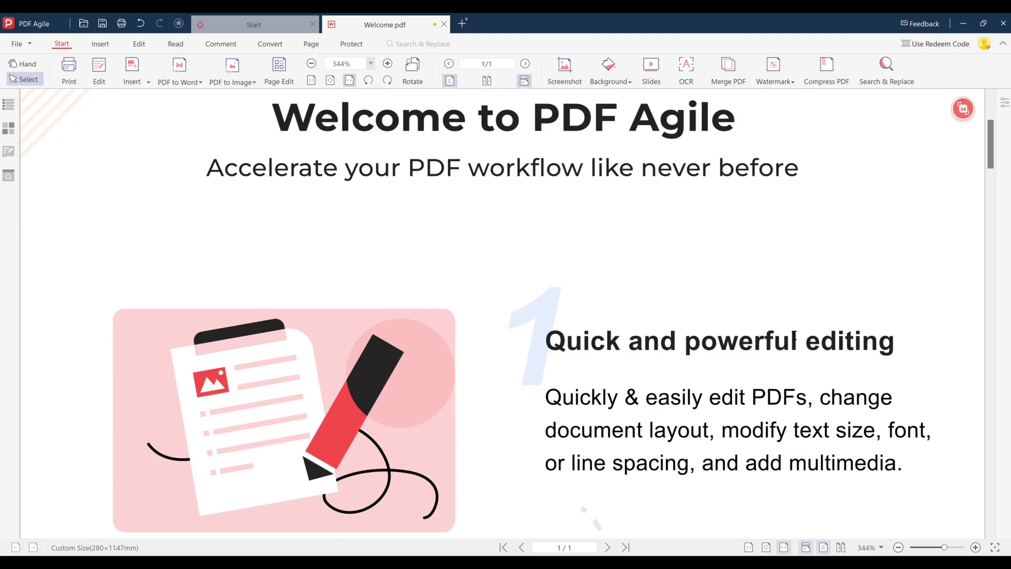
# Add an 'Important!!!' text note between the paragraphs on textbook page 29
pyautogui.scroll(-5, 792, 334)
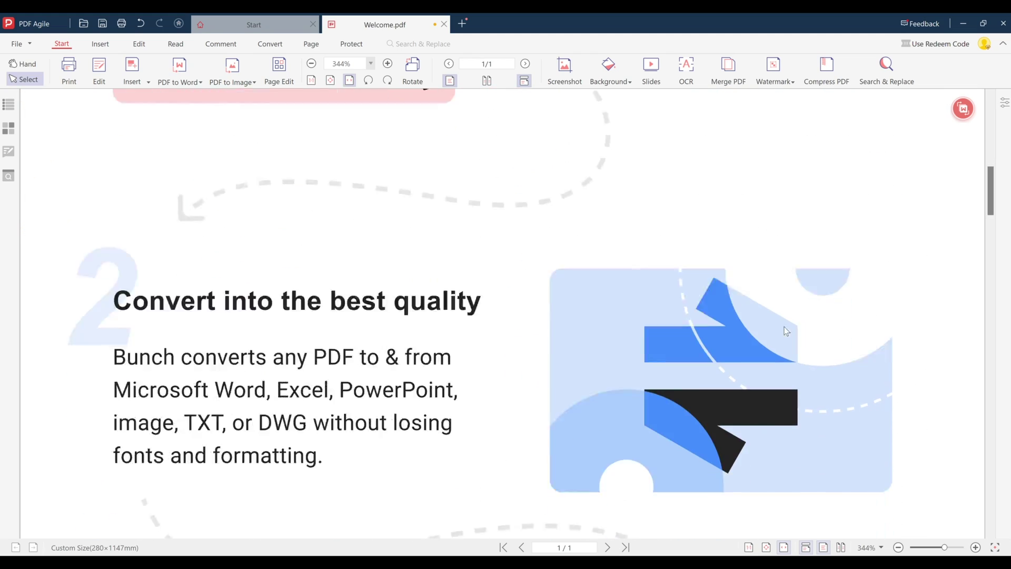
pyautogui.scroll(-1, 786, 331)
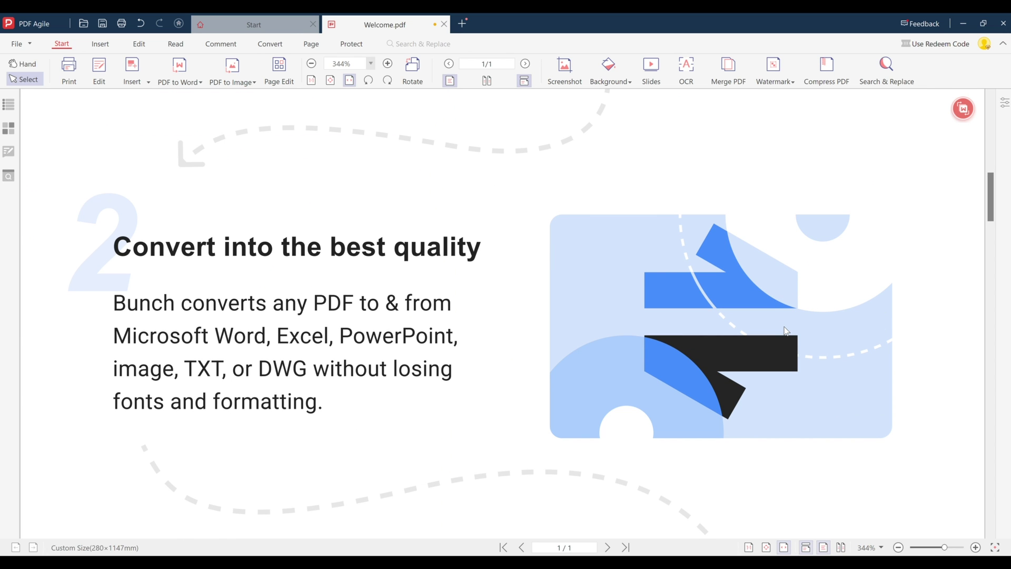
pyautogui.scroll(-5, 786, 331)
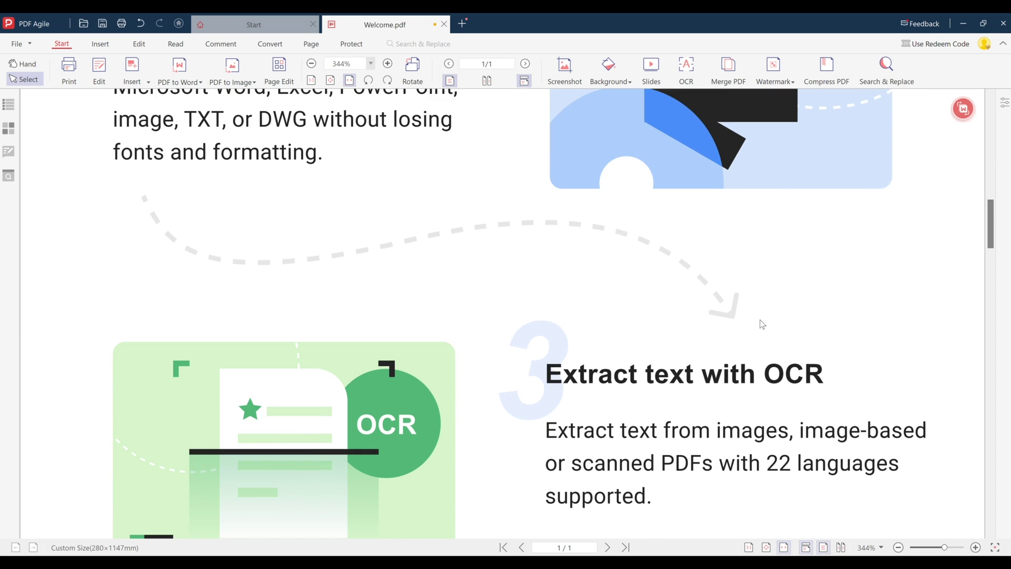
pyautogui.scroll(-2, 760, 322)
pyautogui.scroll(-2, 760, 323)
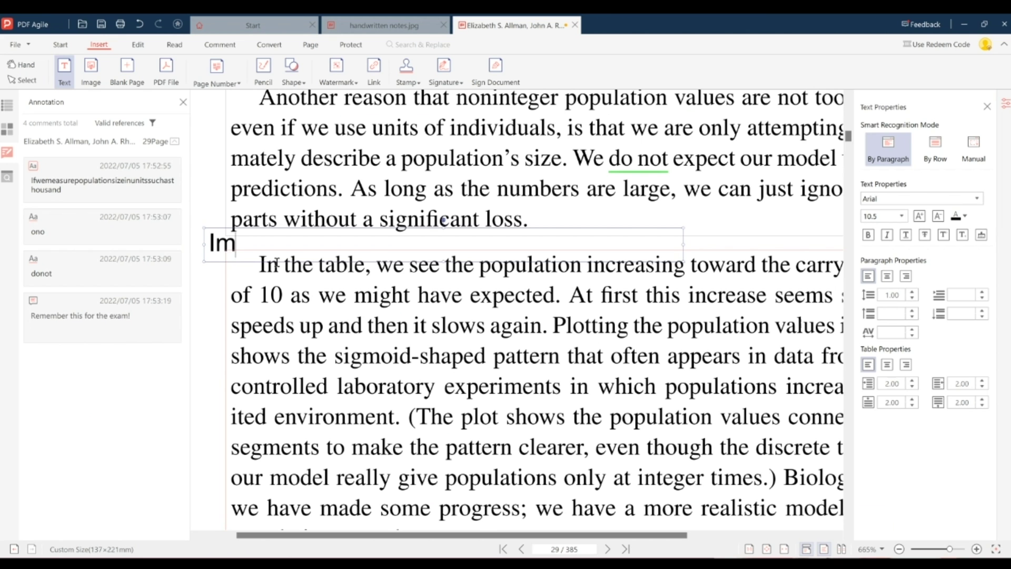
pyautogui.write('portant!!!')
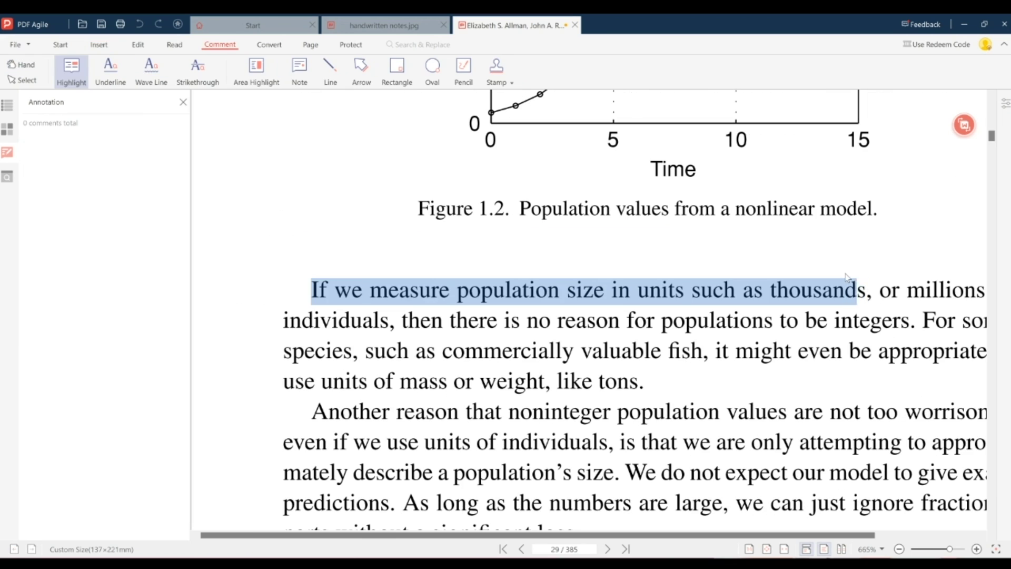
# Highlight the first text line in yellow and place a signature area beside the figure caption
pyautogui.moveTo(847, 277); pyautogui.dragTo(854, 279)
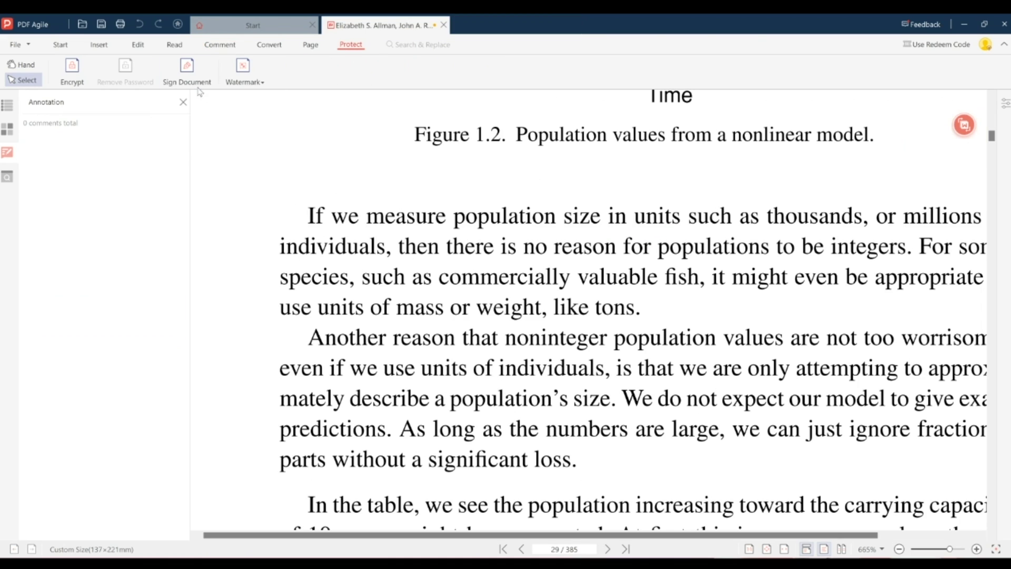
pyautogui.click(187, 71)
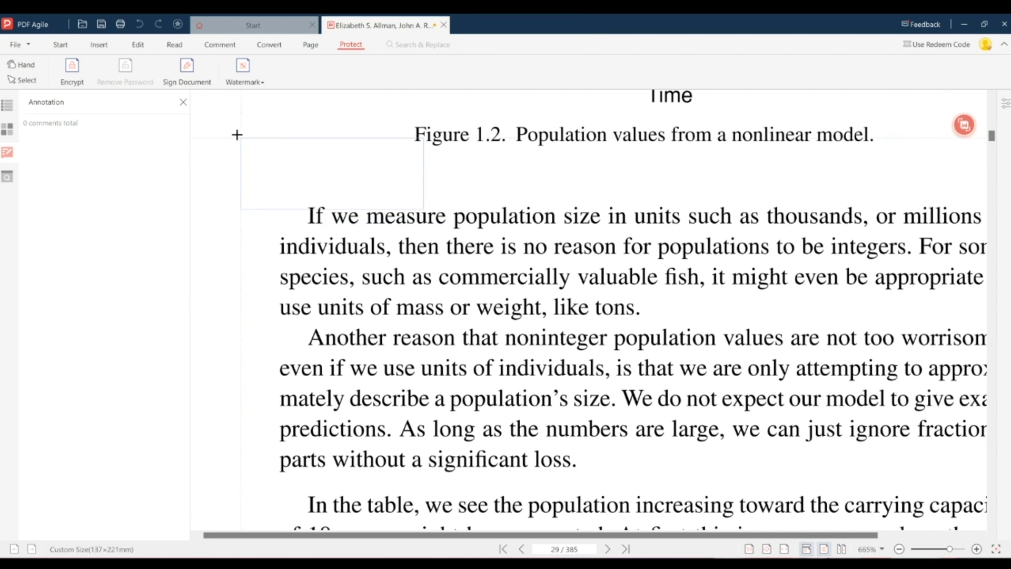
pyautogui.click(215, 122)
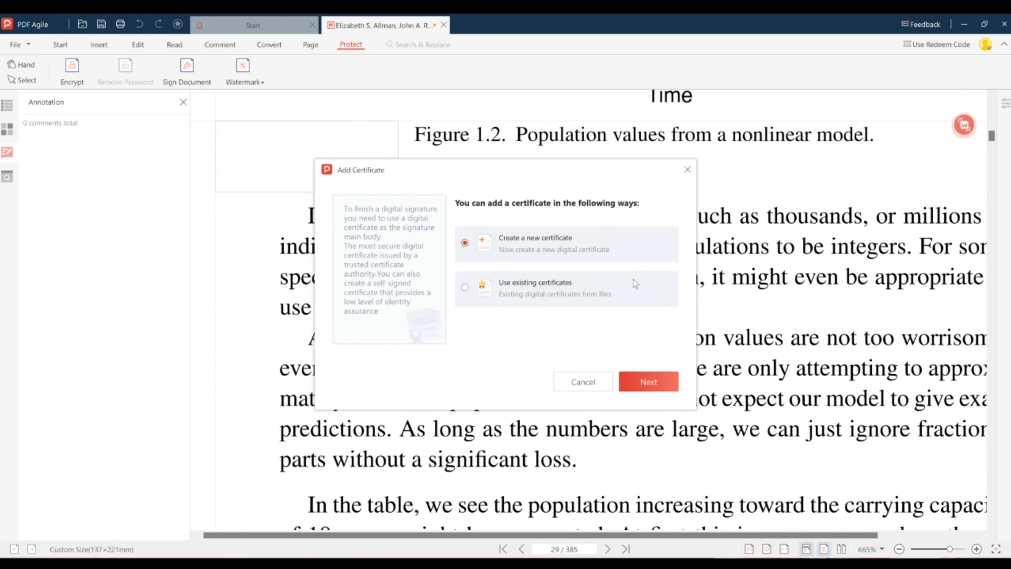
pyautogui.click(332, 71)
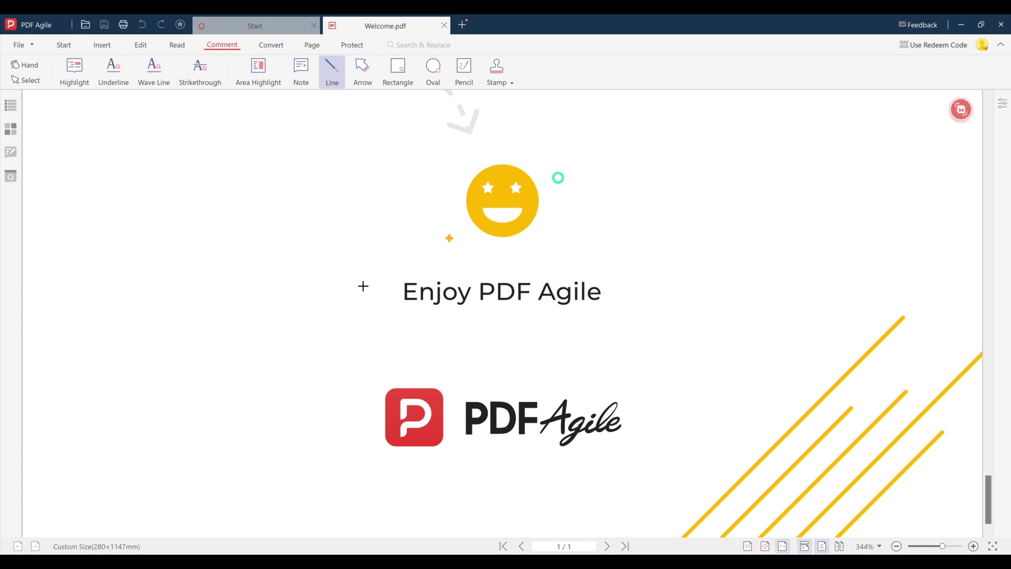
# Underline 'Enjoy PDF Agile' in red and draw an orange loop around the logo
pyautogui.moveTo(417, 314); pyautogui.dragTo(598, 314)
pyautogui.click(173, 115)
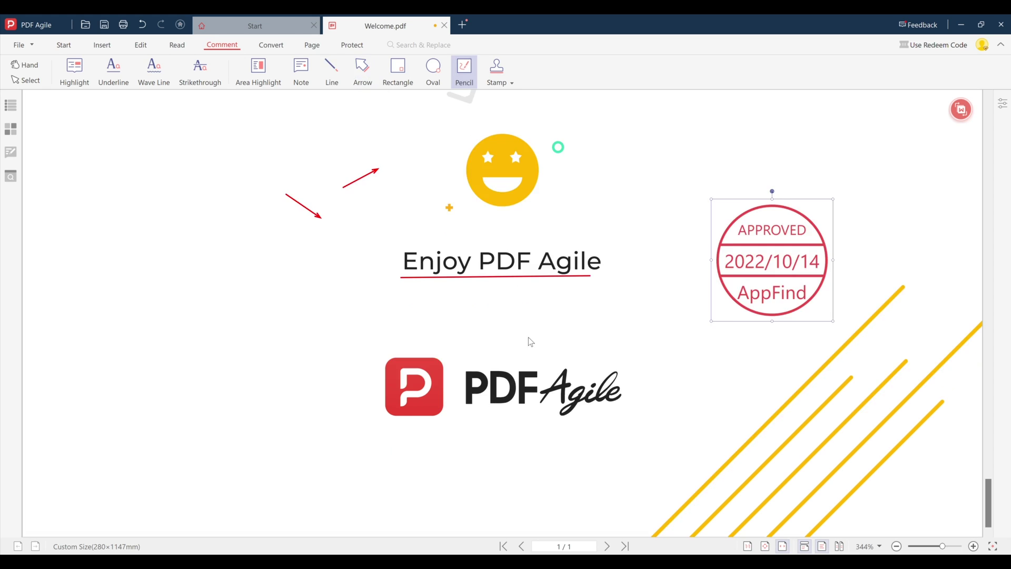
pyautogui.moveTo(496, 319)
pyautogui.mouseDown()
pyautogui.moveTo(368, 344)
pyautogui.moveTo(371, 409)
pyautogui.mouseUp()
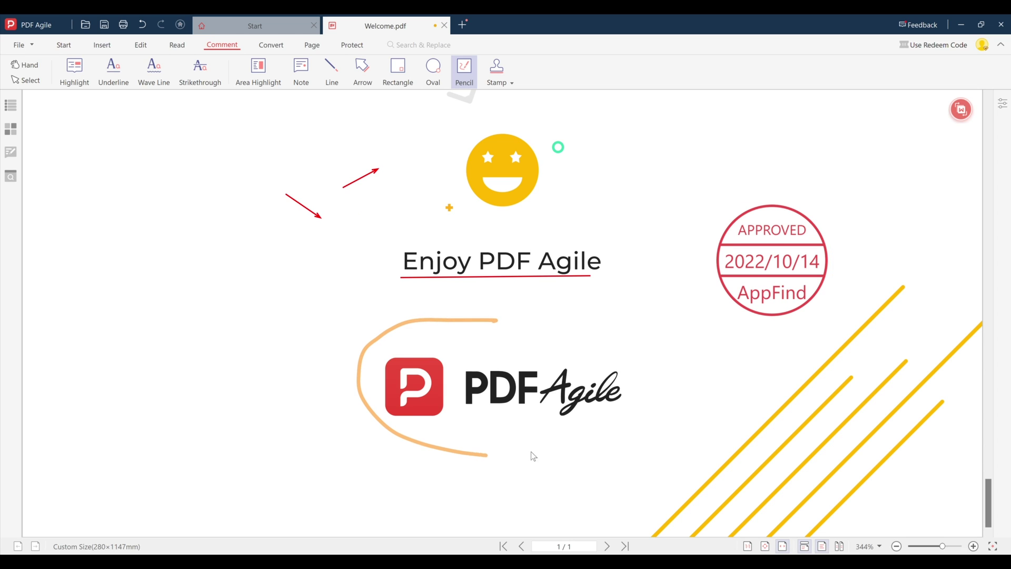
pyautogui.moveTo(533, 456)
pyautogui.mouseDown()
pyautogui.moveTo(664, 418)
pyautogui.moveTo(635, 351)
pyautogui.mouseUp()
pyautogui.moveTo(534, 326); pyautogui.dragTo(495, 321)
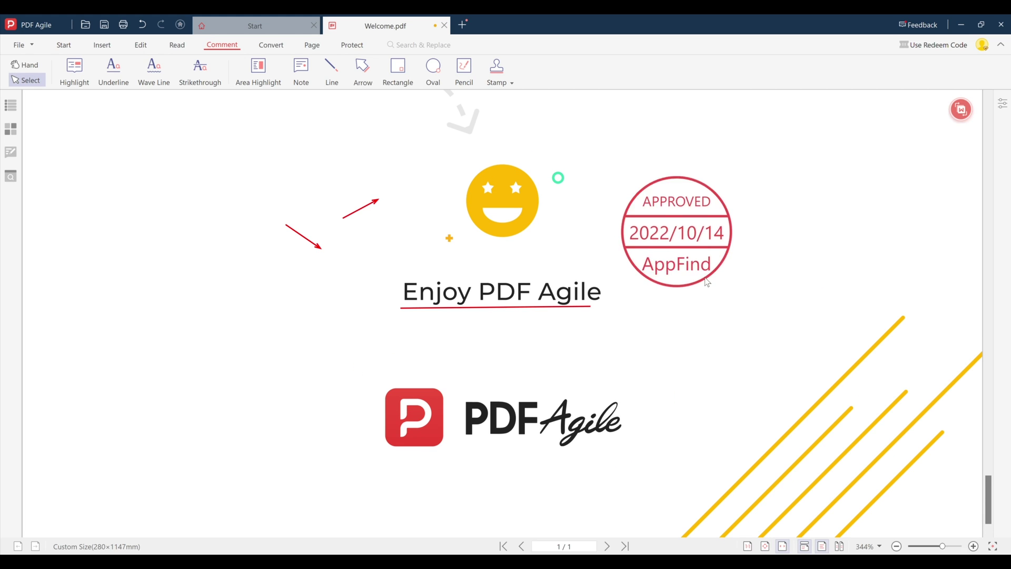
# Place an APPROVED stamp on the right and add the saved handwritten signature
pyautogui.moveTo(679, 241)
pyautogui.mouseDown()
pyautogui.moveTo(727, 297)
pyautogui.moveTo(774, 294)
pyautogui.mouseUp()
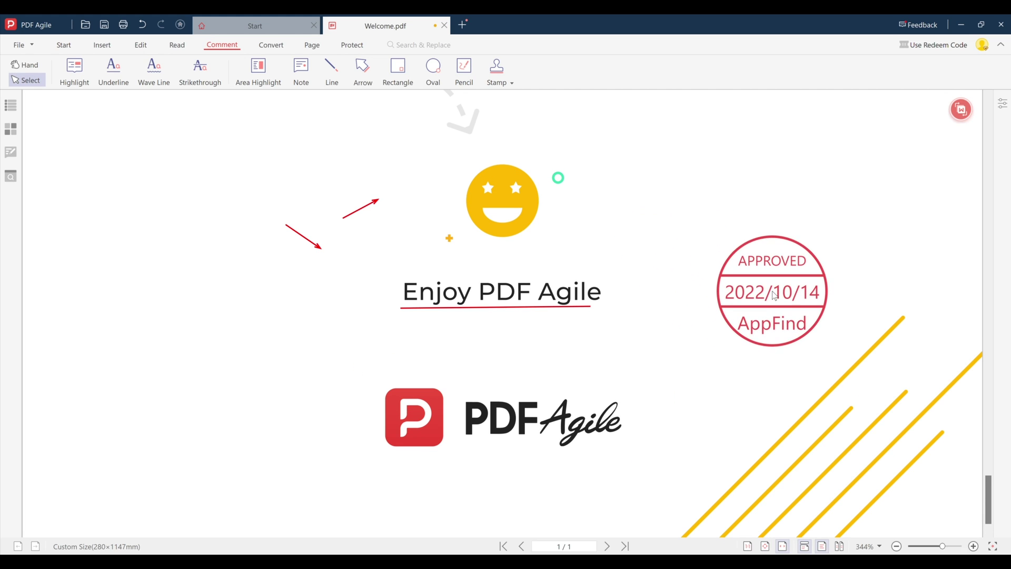
pyautogui.click(774, 295)
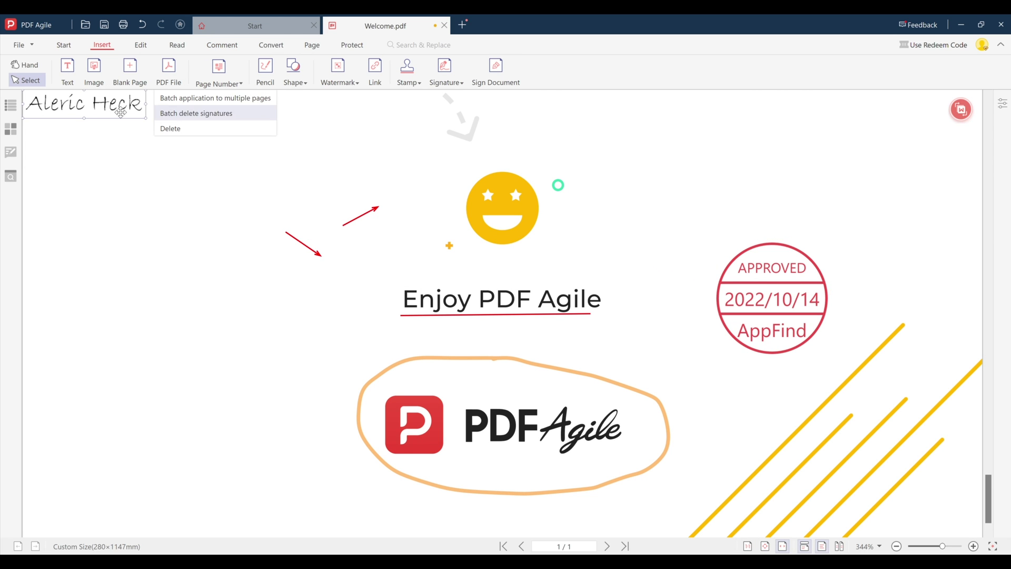
pyautogui.click(134, 157)
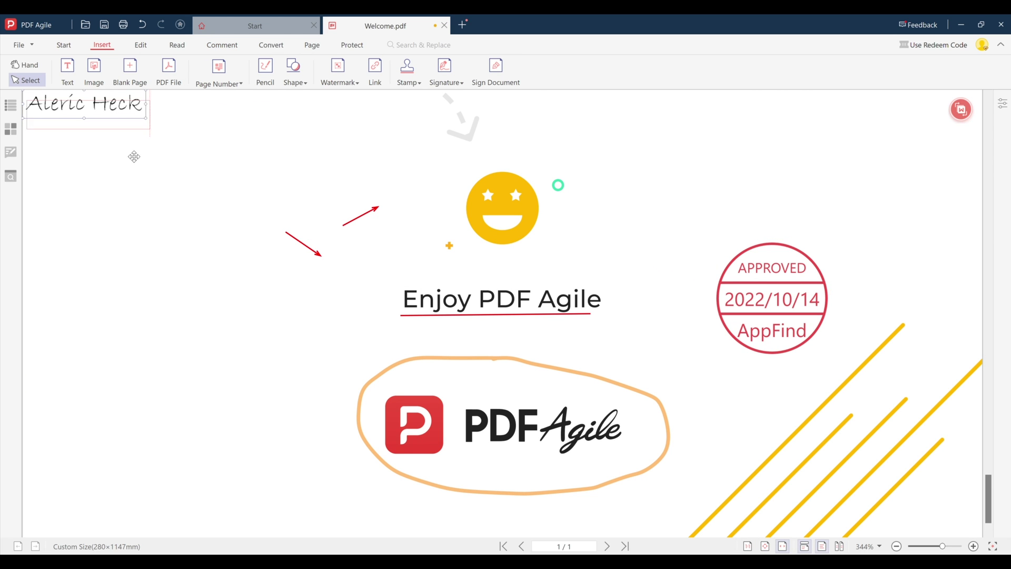
pyautogui.moveTo(134, 156); pyautogui.dragTo(183, 299)
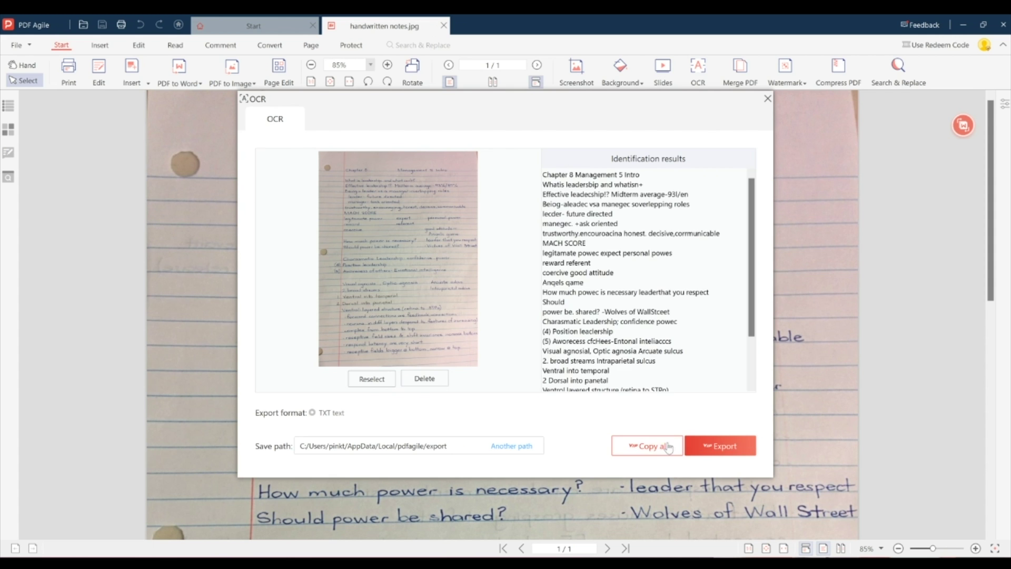
# Review the OCR text exported from the handwritten notes in the TXT file
pyautogui.moveTo(746, 203); pyautogui.dragTo(746, 258)
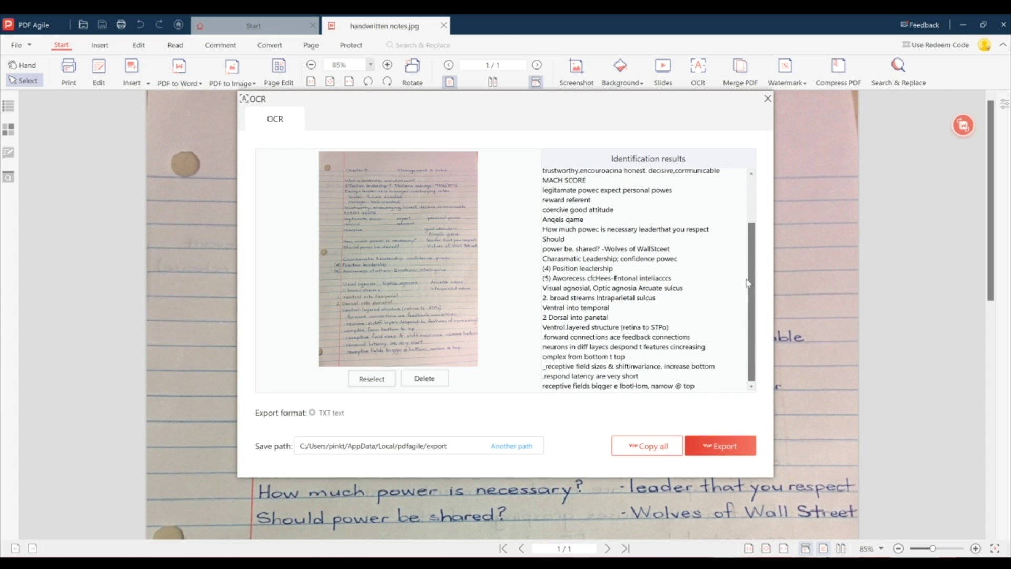
pyautogui.scroll(5, 745, 283)
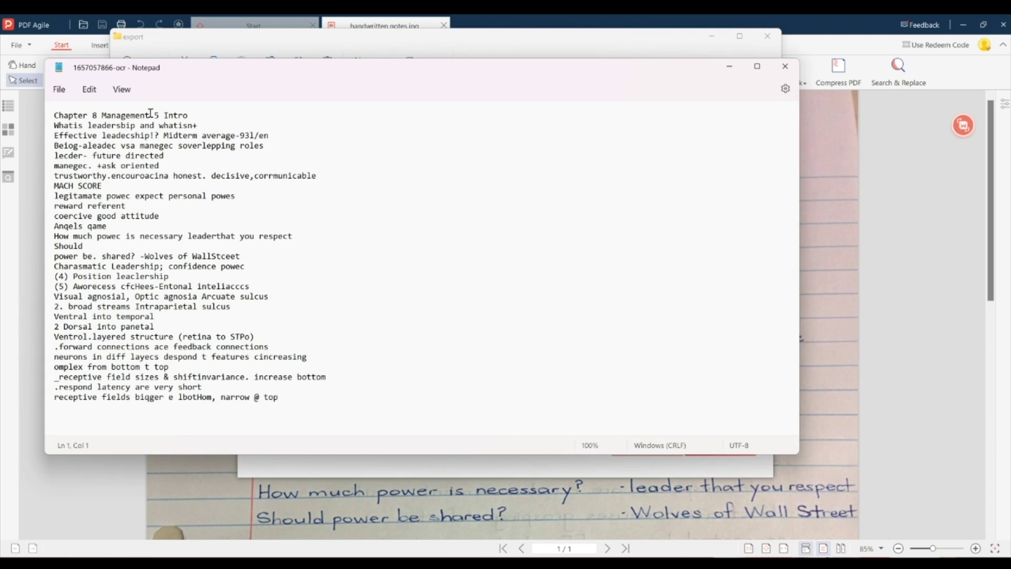
pyautogui.click(126, 127)
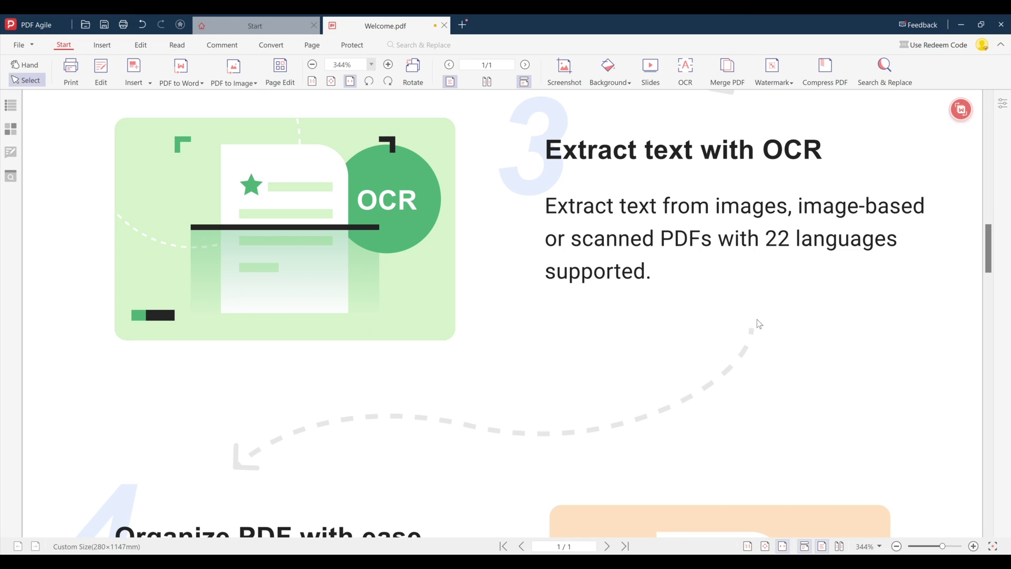
pyautogui.scroll(-5, 758, 322)
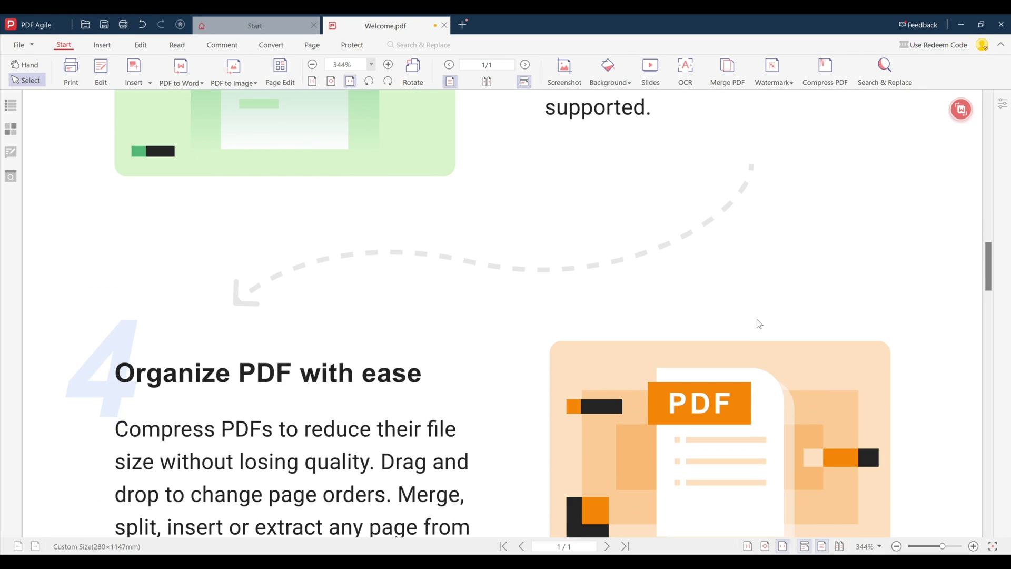
# Scroll through the later sections of the Welcome.pdf guide
pyautogui.scroll(-5, 756, 319)
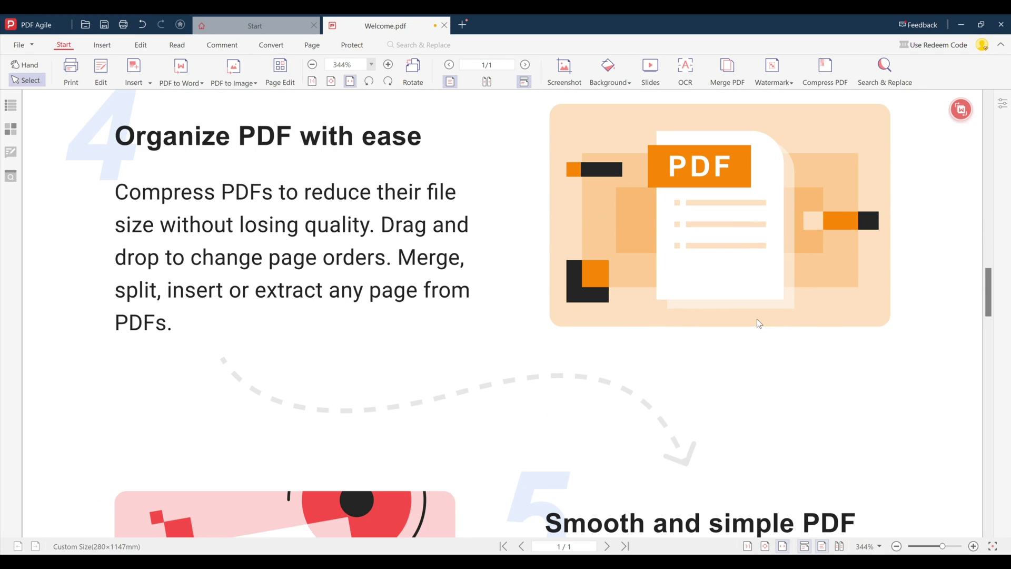
pyautogui.scroll(-6, 759, 323)
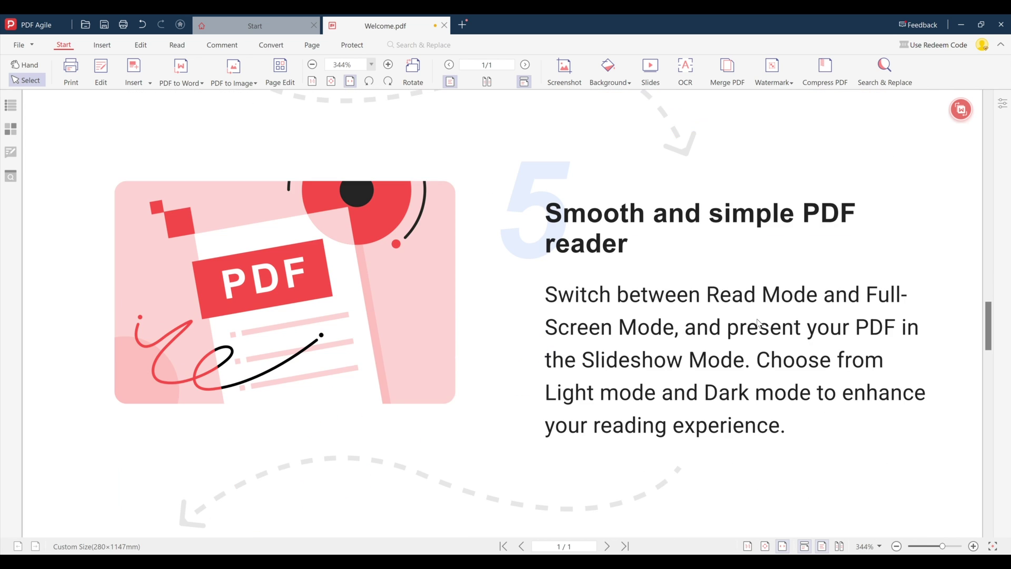
pyautogui.scroll(-3, 758, 322)
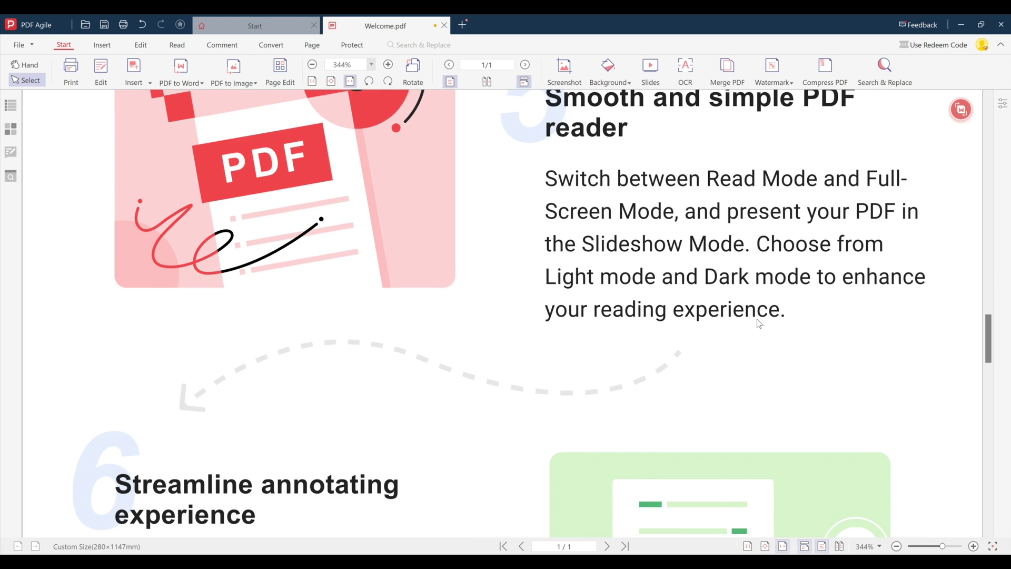
pyautogui.scroll(-5, 759, 322)
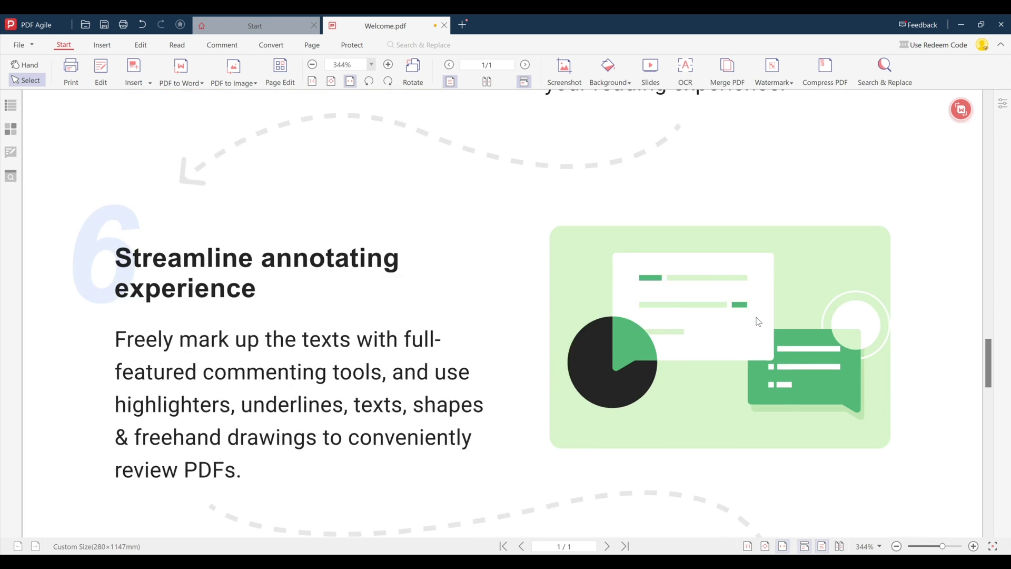
pyautogui.scroll(-6, 758, 322)
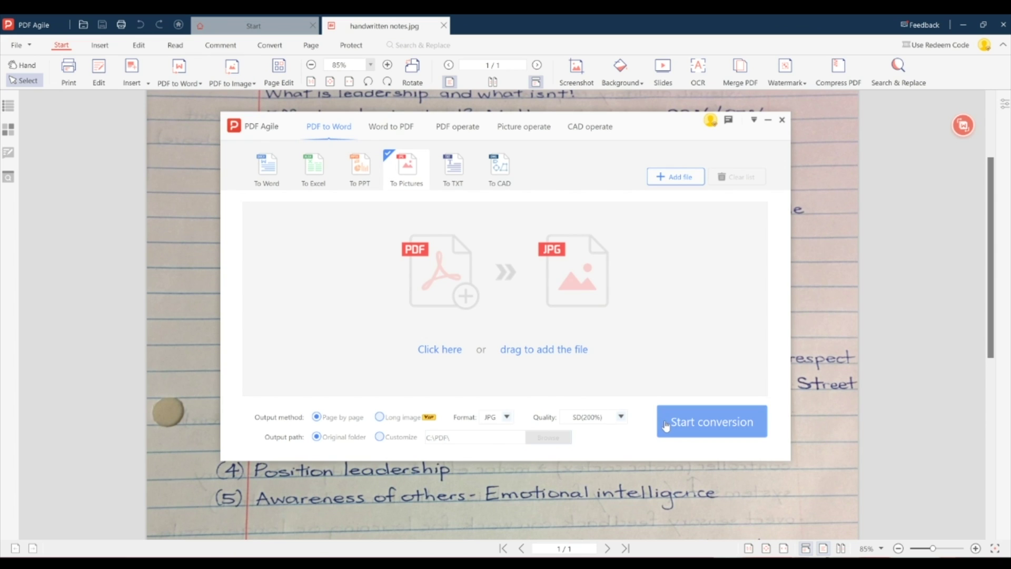
# Compare the To Word, To Excel, To PPT and To CAD conversion options
pyautogui.click(265, 180)
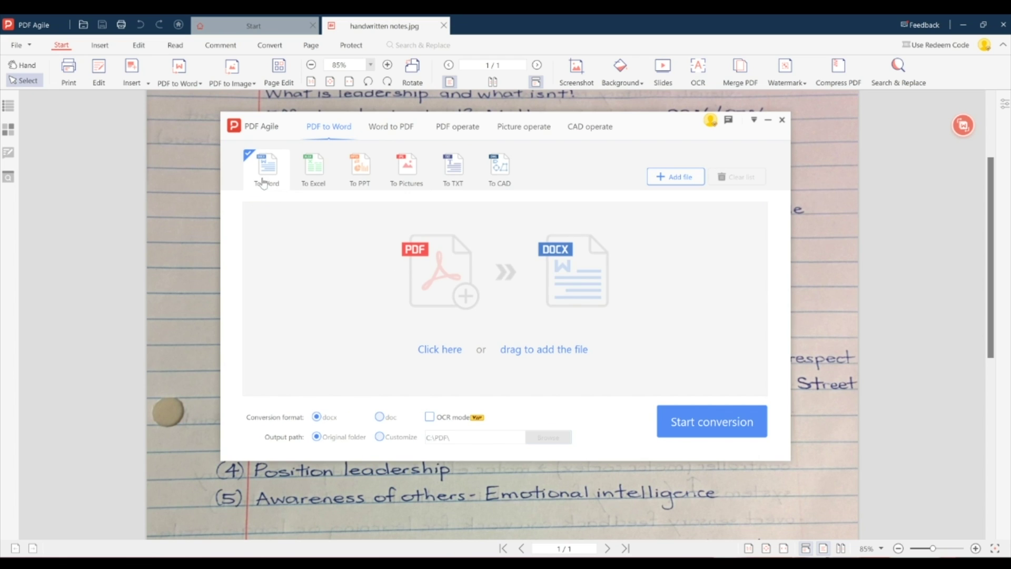
pyautogui.click(313, 179)
pyautogui.click(360, 176)
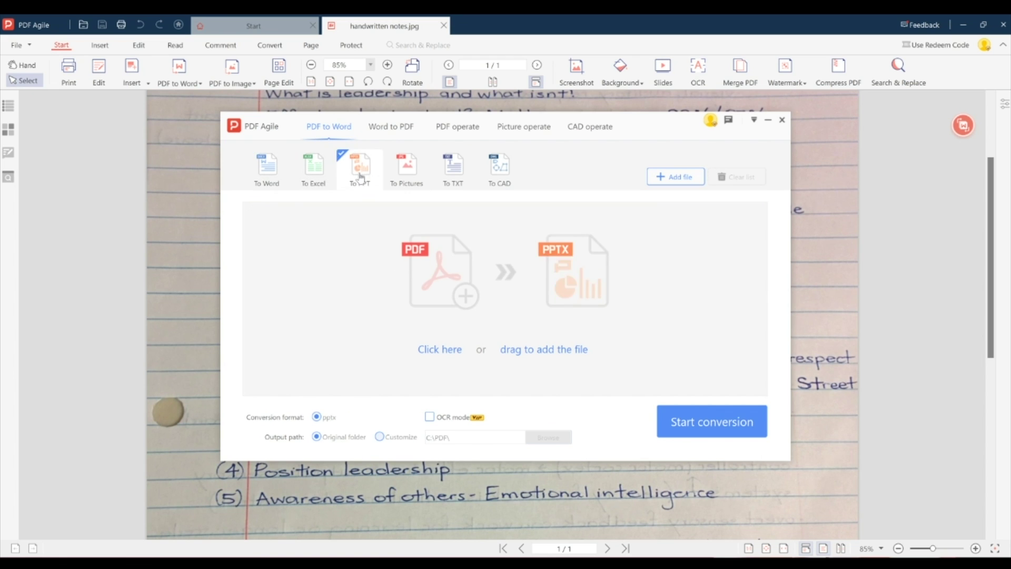
pyautogui.click(502, 170)
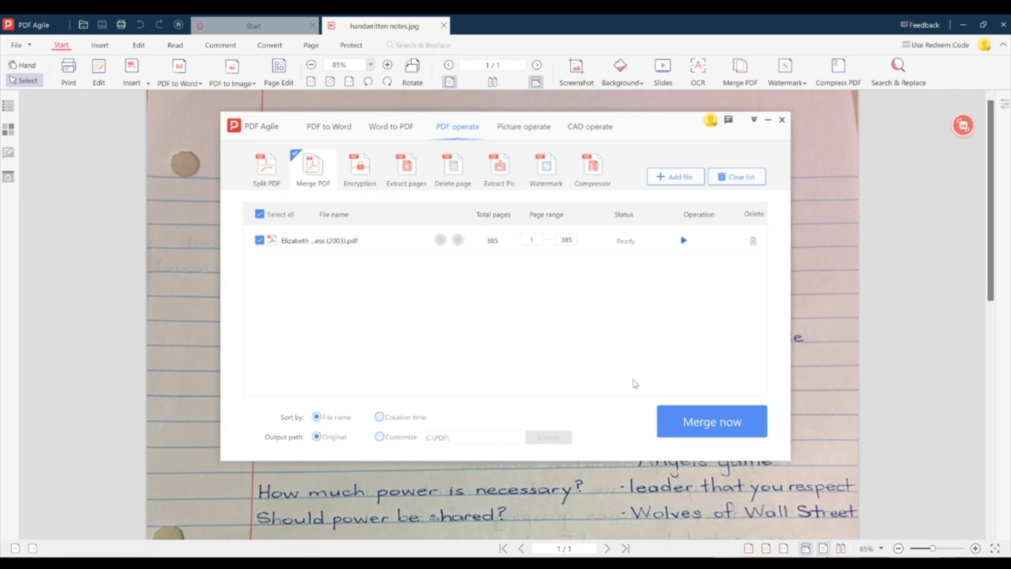
# Start the merge, then browse Split PDF, Encryption, Extract pages, Delete page and Extract Pic
pyautogui.click(720, 426)
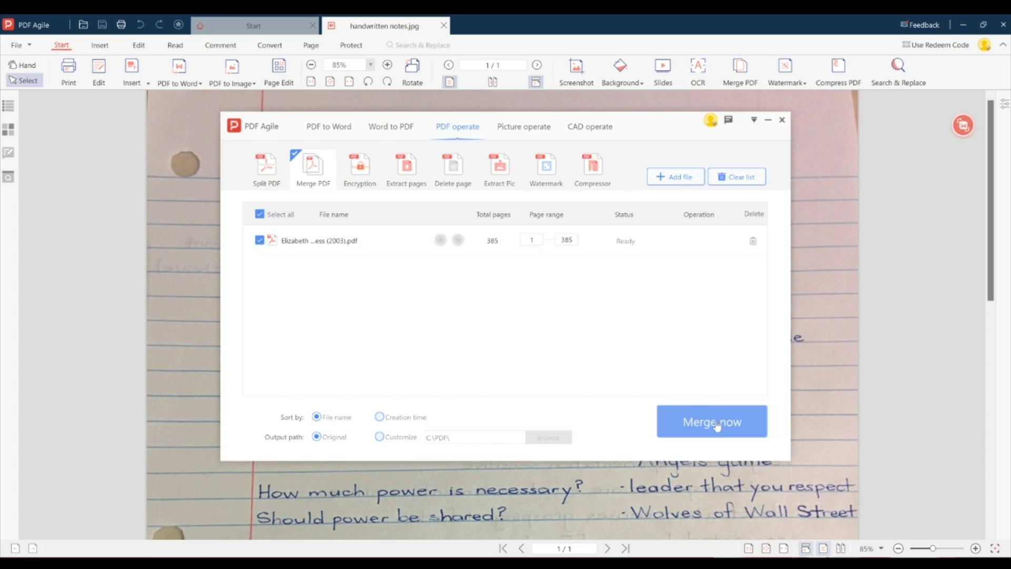
pyautogui.click(278, 177)
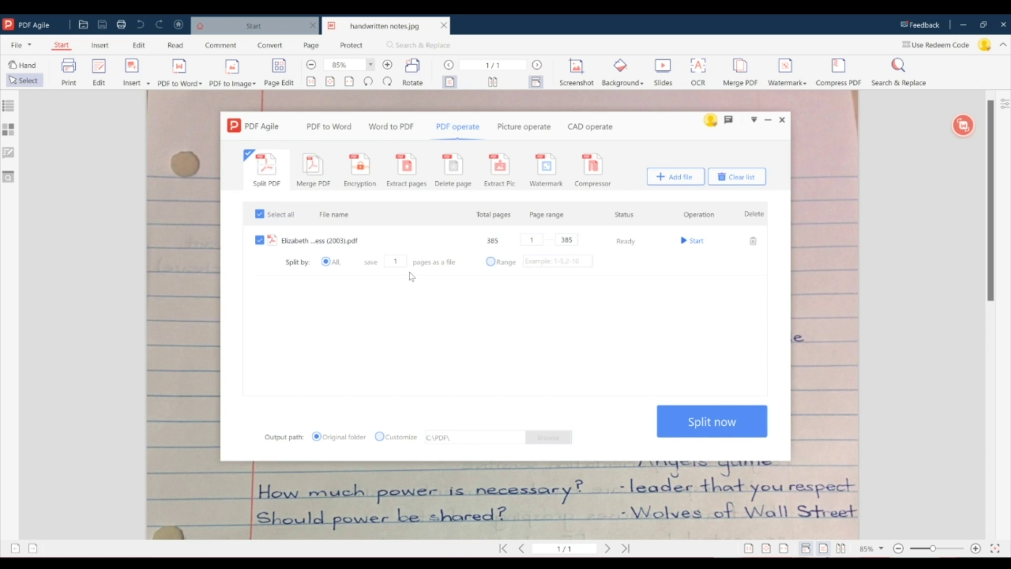
pyautogui.click(375, 176)
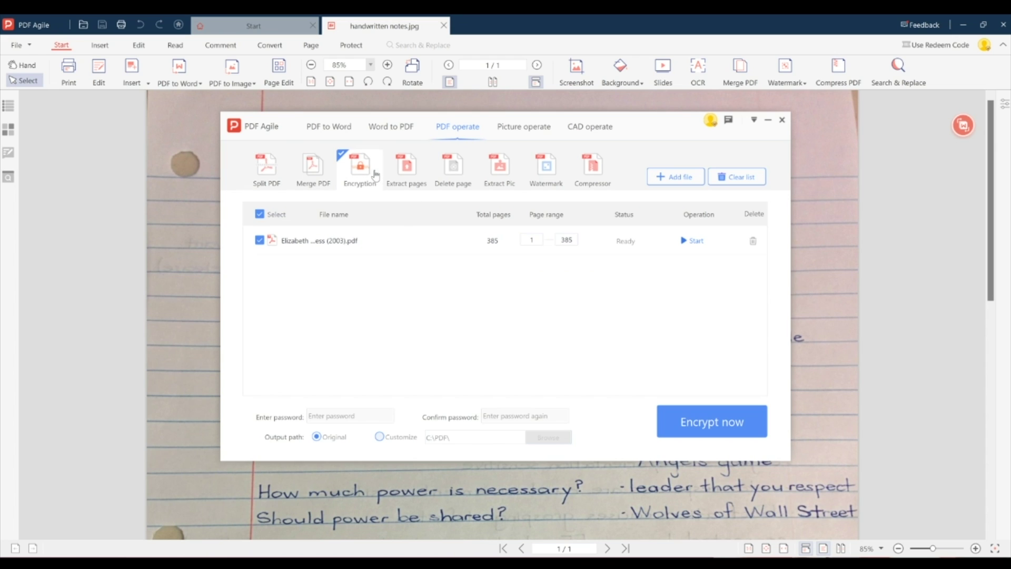
pyautogui.click(410, 178)
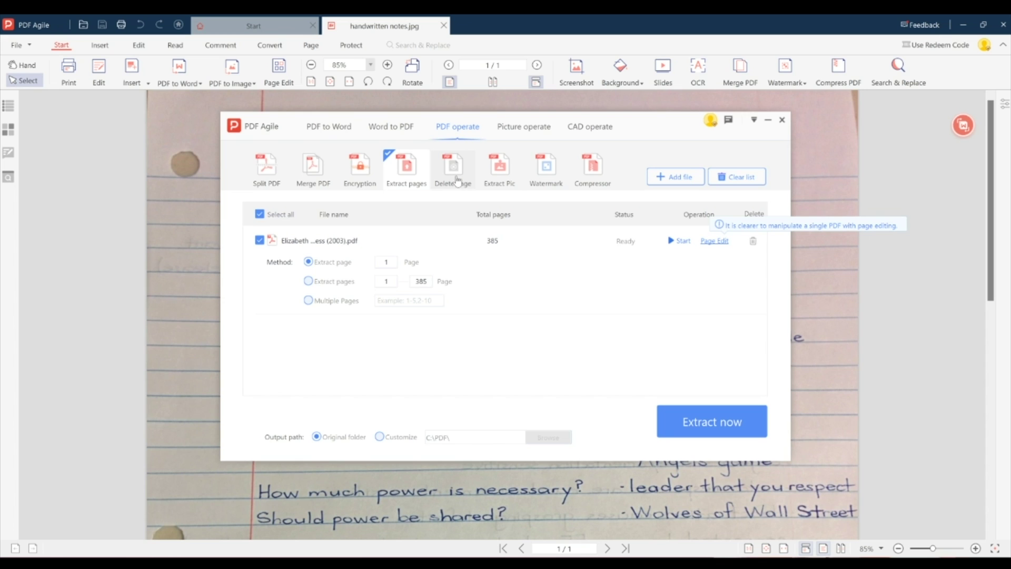
pyautogui.click(457, 181)
pyautogui.click(506, 175)
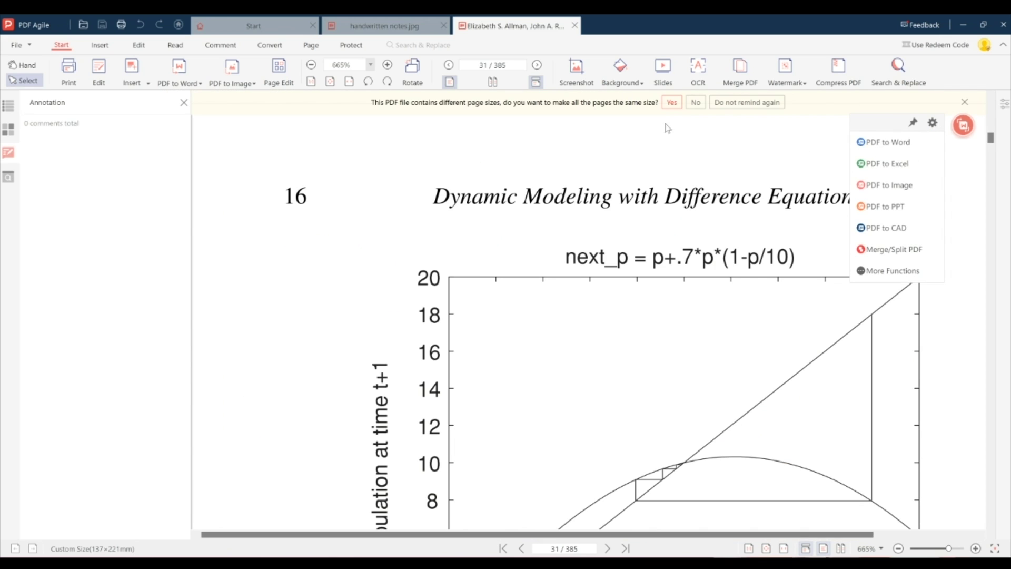
# Apply the Custom 137 × 221 mm page size to all pages of the book PDF
pyautogui.click(679, 105)
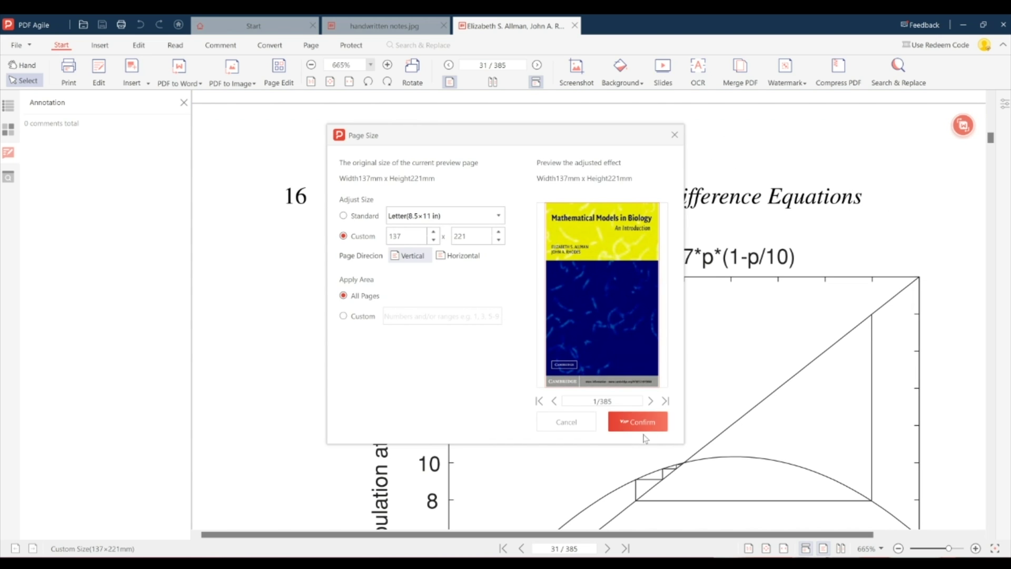
pyautogui.click(638, 421)
pyautogui.scroll(5, 991, 139)
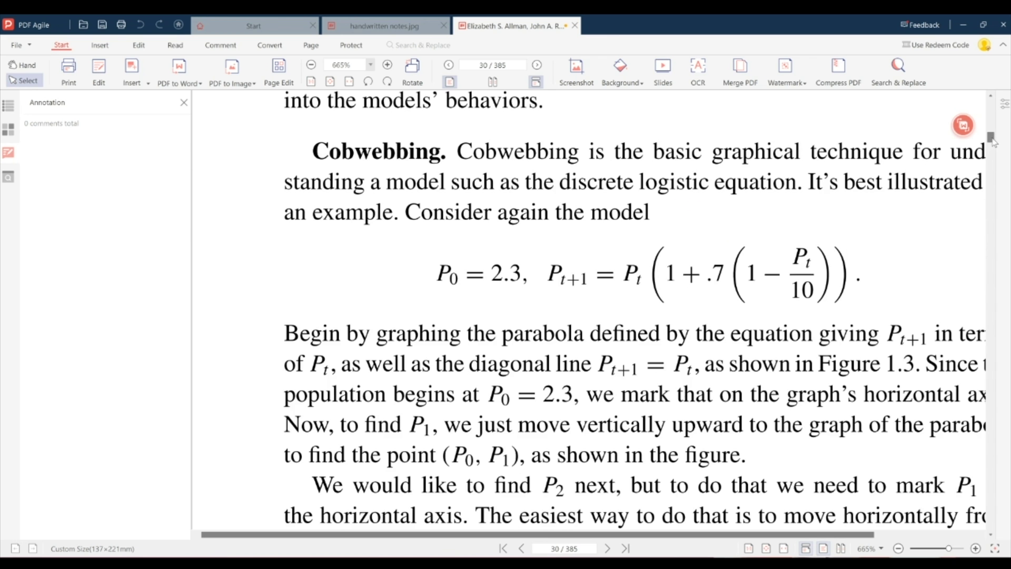
pyautogui.scroll(5, 993, 141)
pyautogui.scroll(-9, 898, 243)
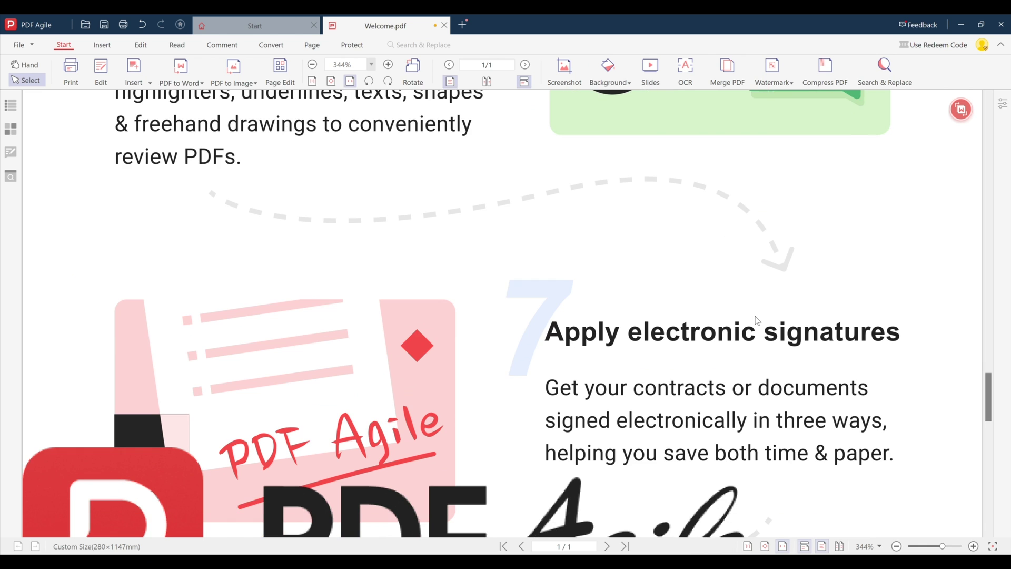
pyautogui.scroll(-5, 760, 321)
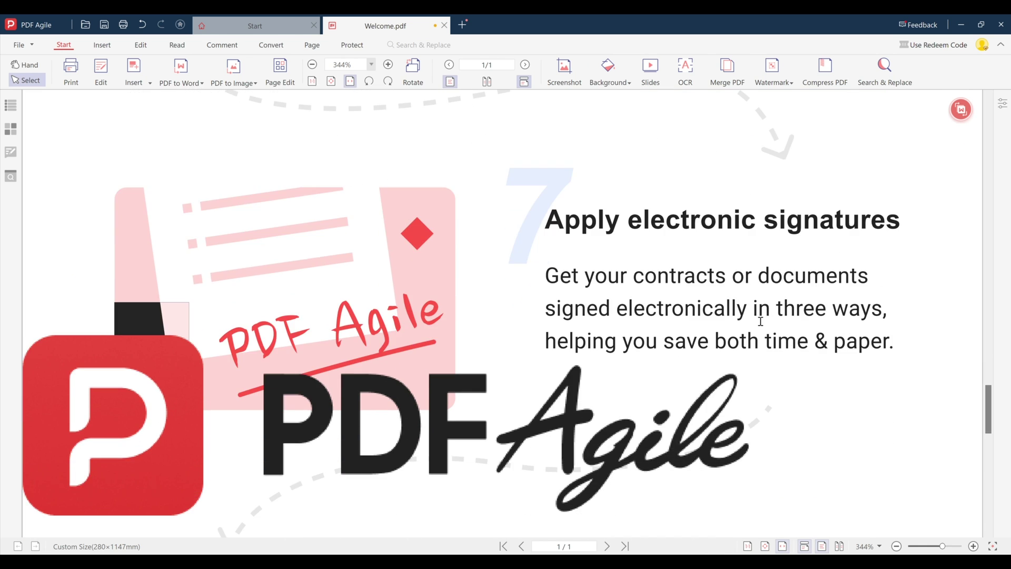
# Scroll to the end of Welcome.pdf, jump back to the top, and select the title
pyautogui.scroll(-7, 761, 321)
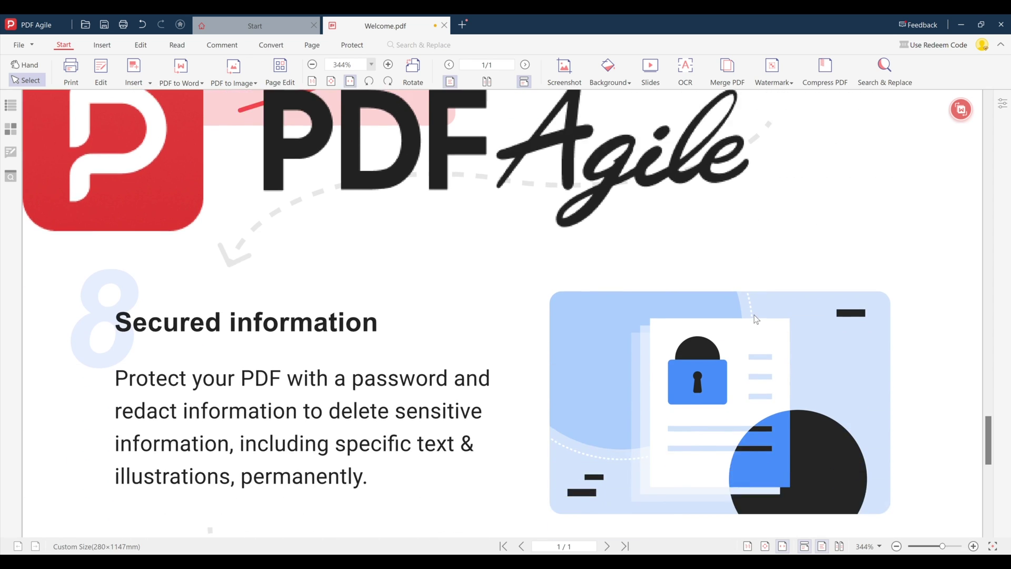
pyautogui.scroll(-5, 755, 317)
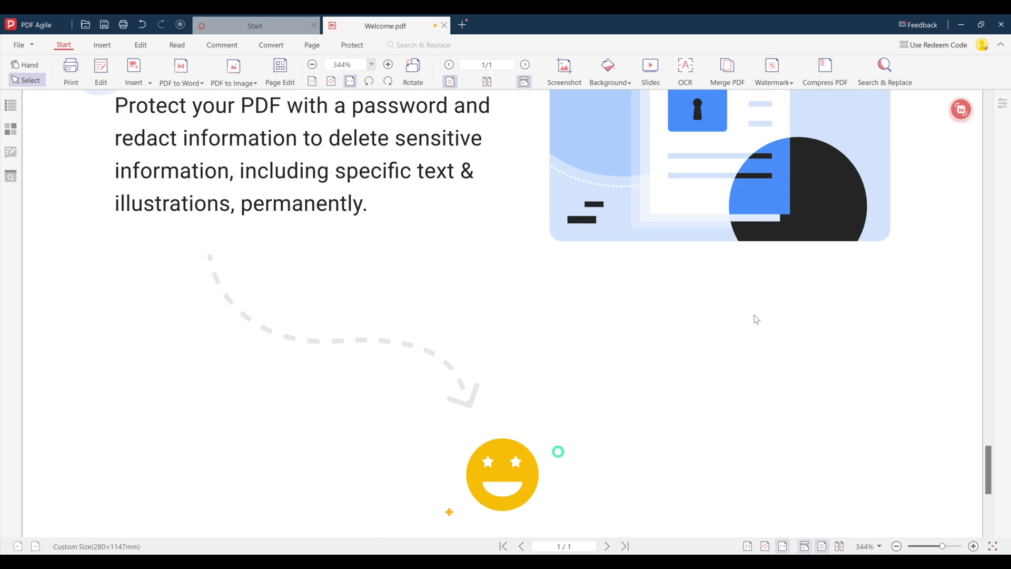
pyautogui.scroll(-4, 756, 319)
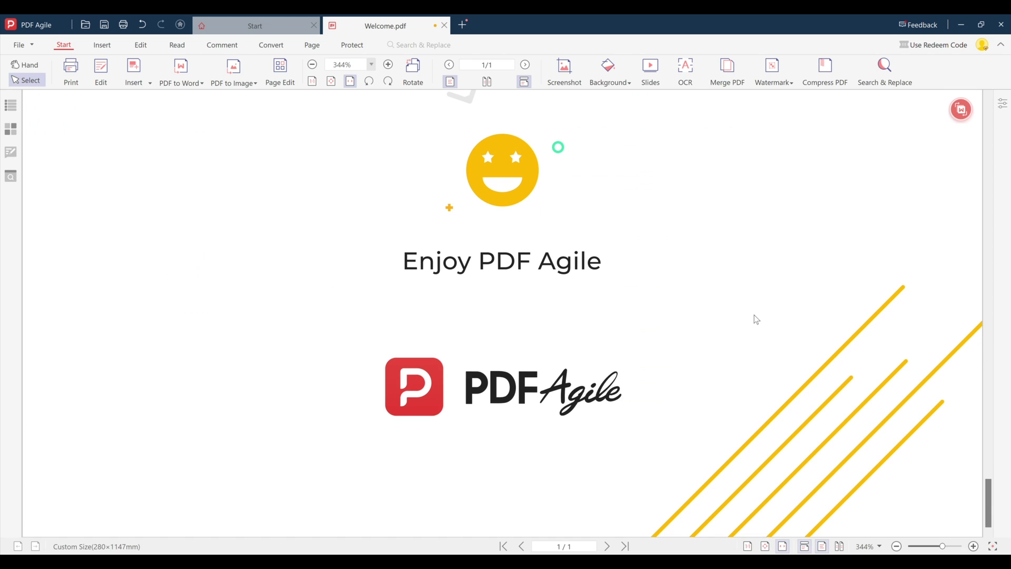
pyautogui.hotkey('ctrl', 'Home')
pyautogui.click(295, 234)
# Edit the 'Welcome to PDF Agile' title, select it, and switch Smart Recognition to By Row
pyautogui.doubleClick(302, 232)
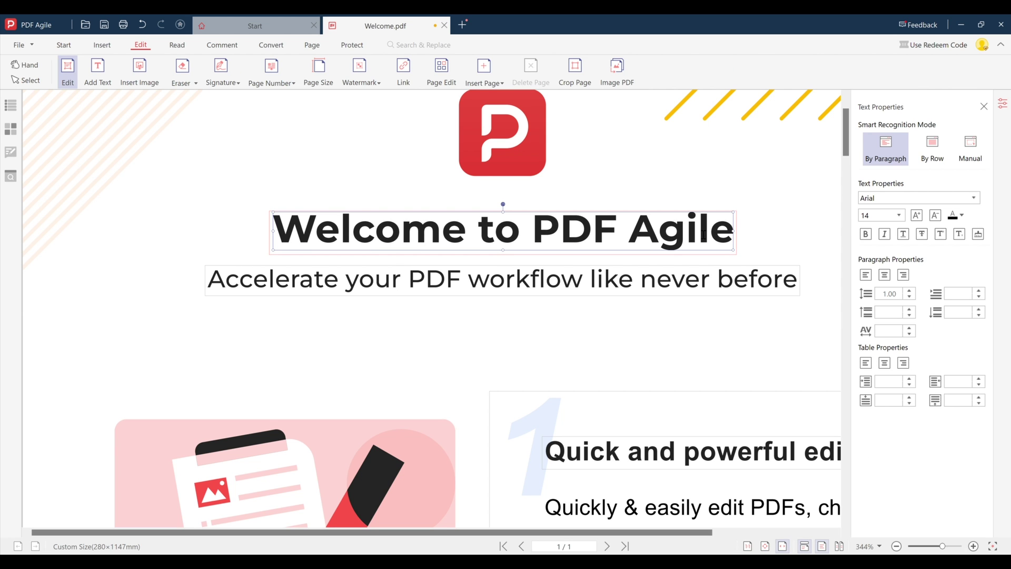
pyautogui.moveTo(733, 235); pyautogui.dragTo(273, 237)
pyautogui.click(932, 149)
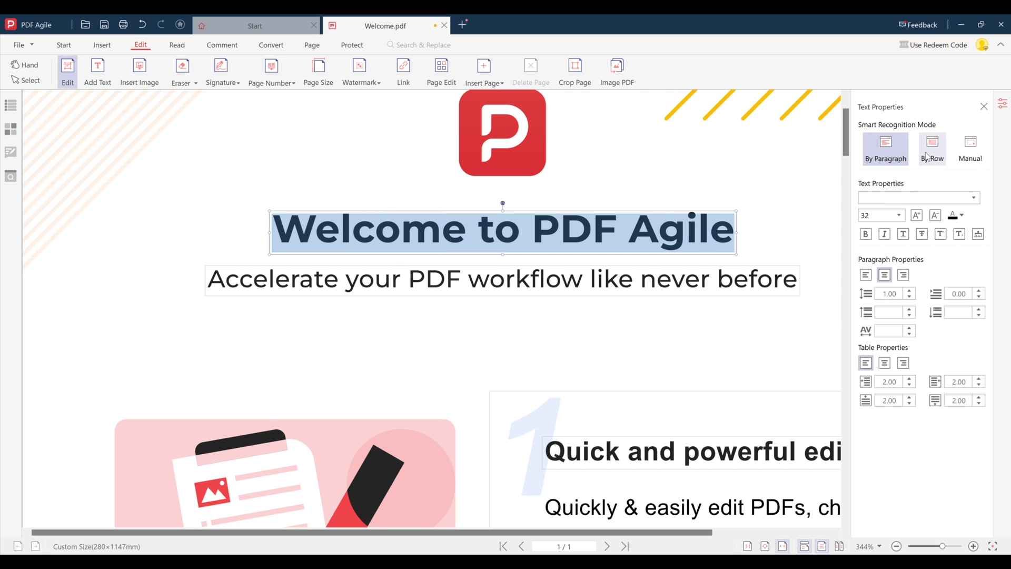